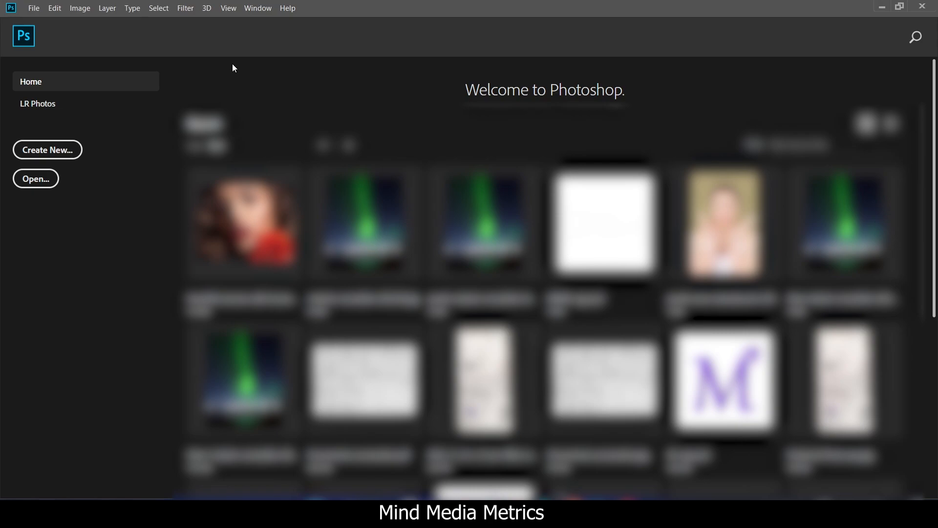
- Open the northern lights JPG photo from the Photoshop folder in Downloads
click(32, 6)
click(54, 34)
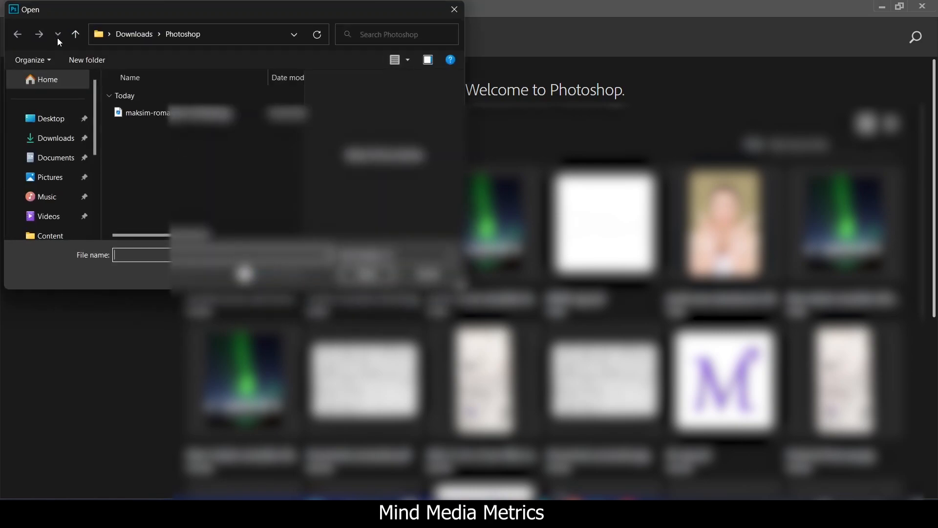
click(183, 115)
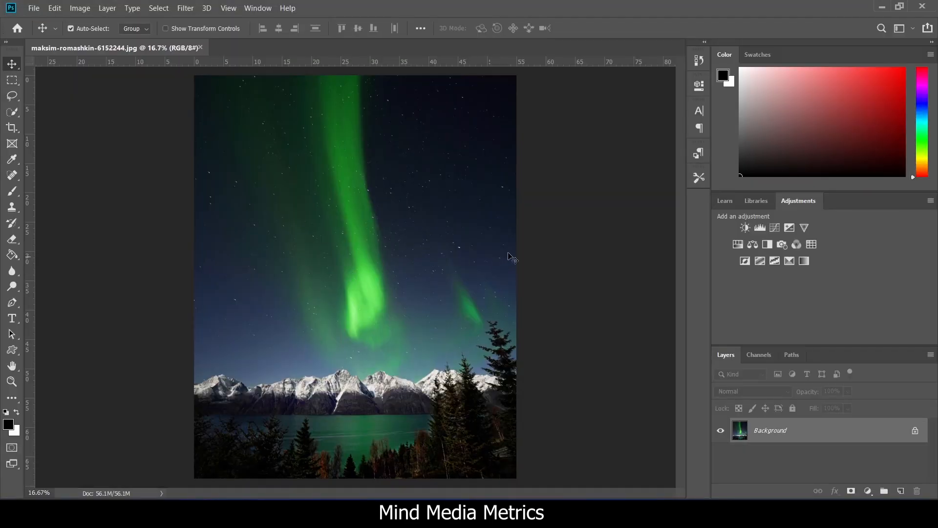
- Resize the image proportionally to 1000 pixels wide at 72 pixels/inch with Bicubic Sharper (reduction) resampling, and fit it on screen
click(82, 8)
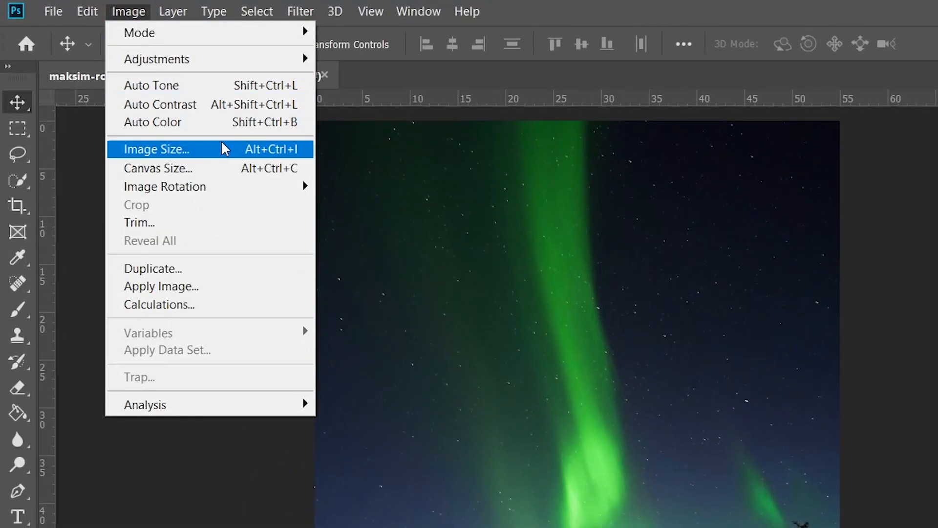
click(228, 152)
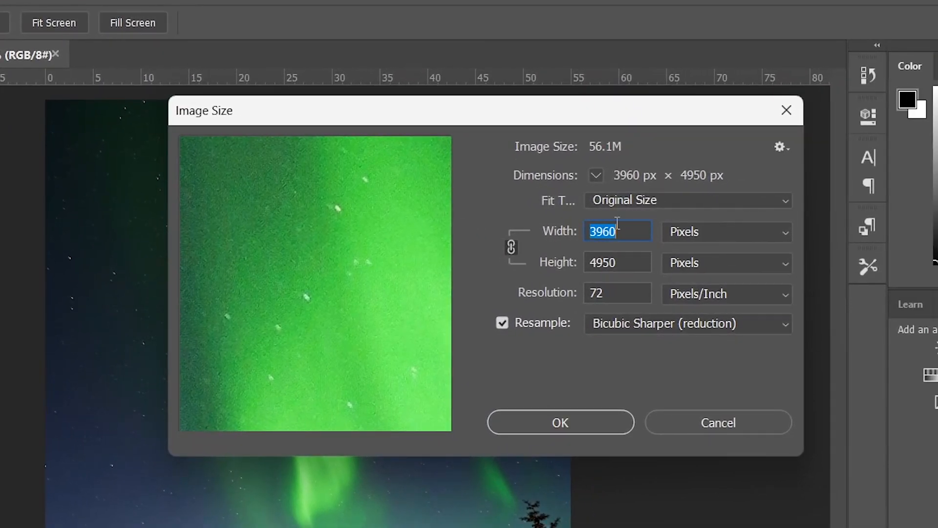
text(1000)
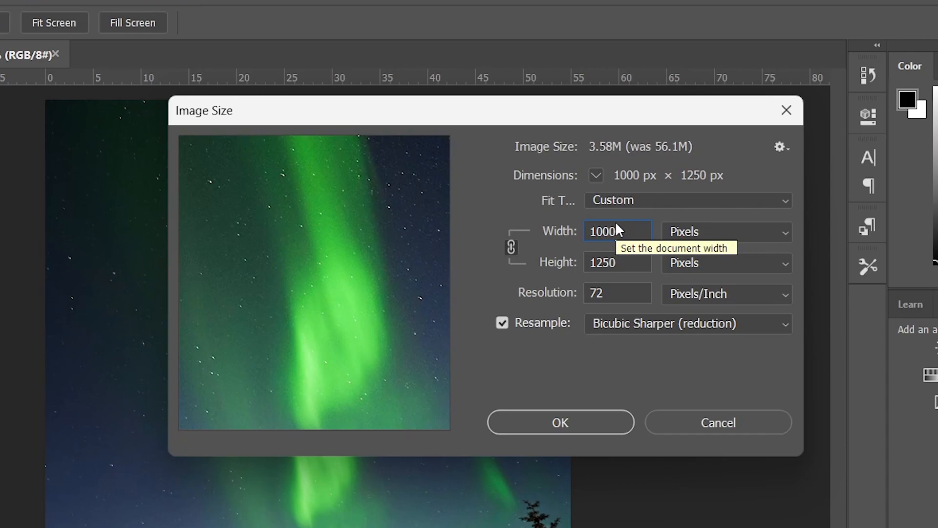
click(588, 293)
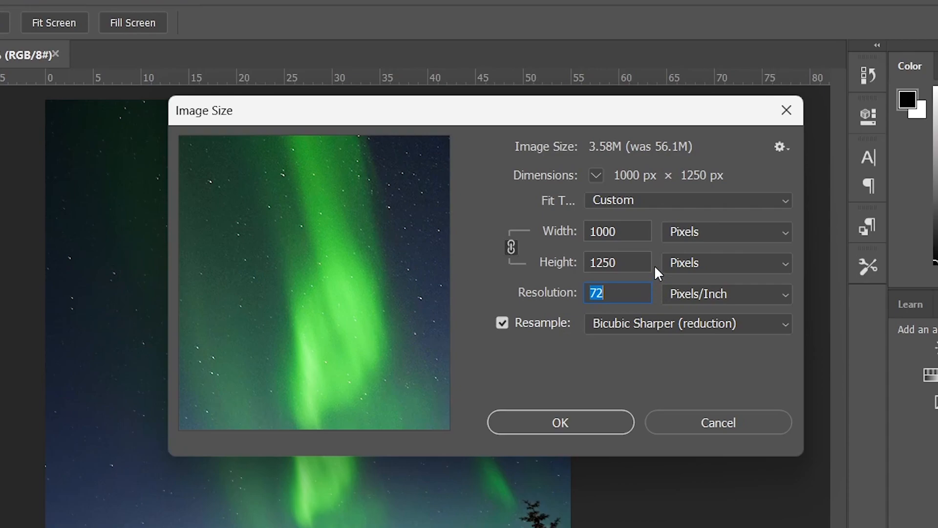
click(637, 289)
click(651, 322)
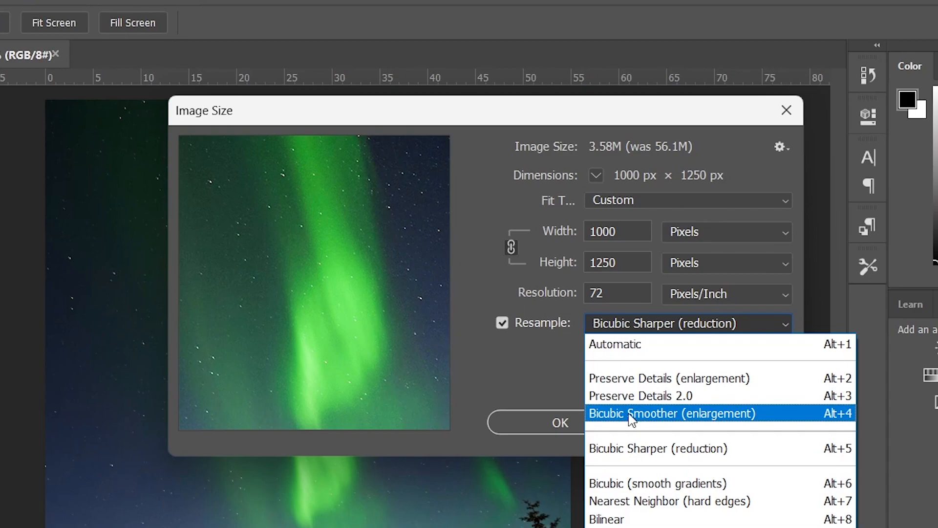
click(647, 445)
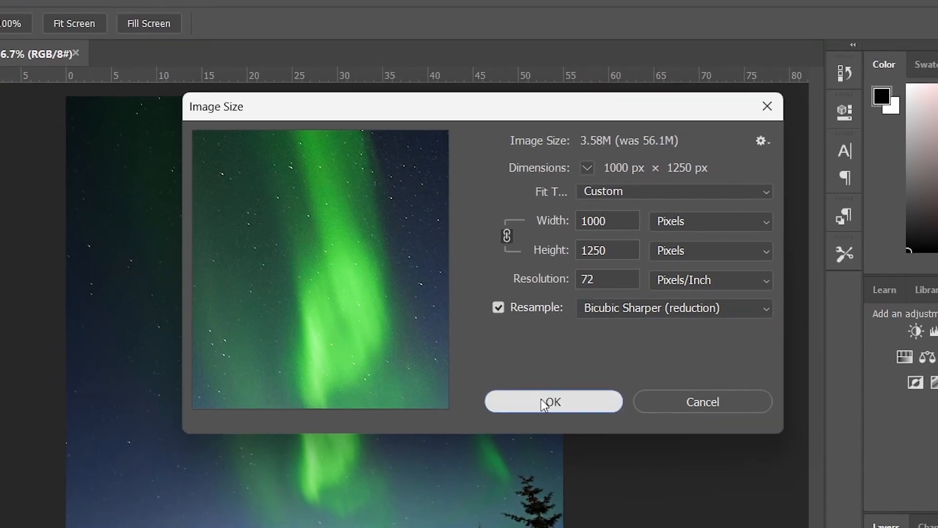
click(547, 420)
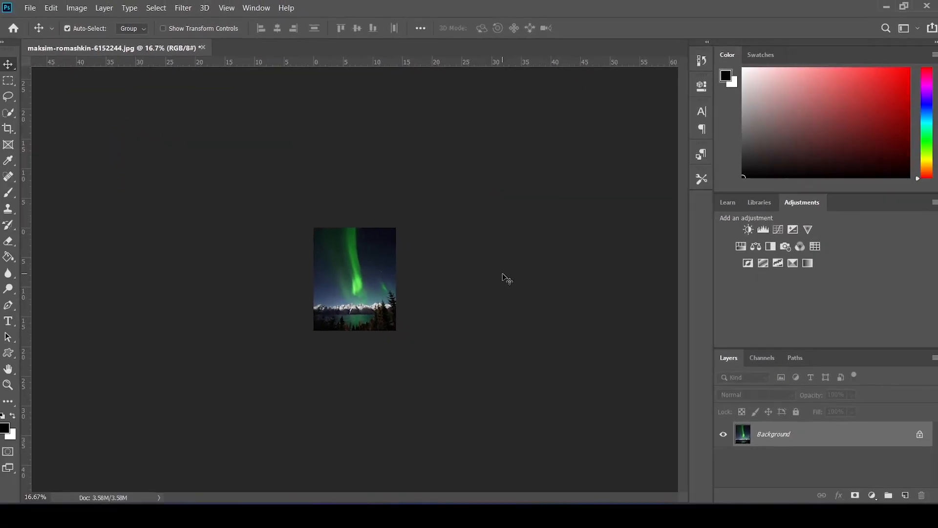
key(ctrl+0)
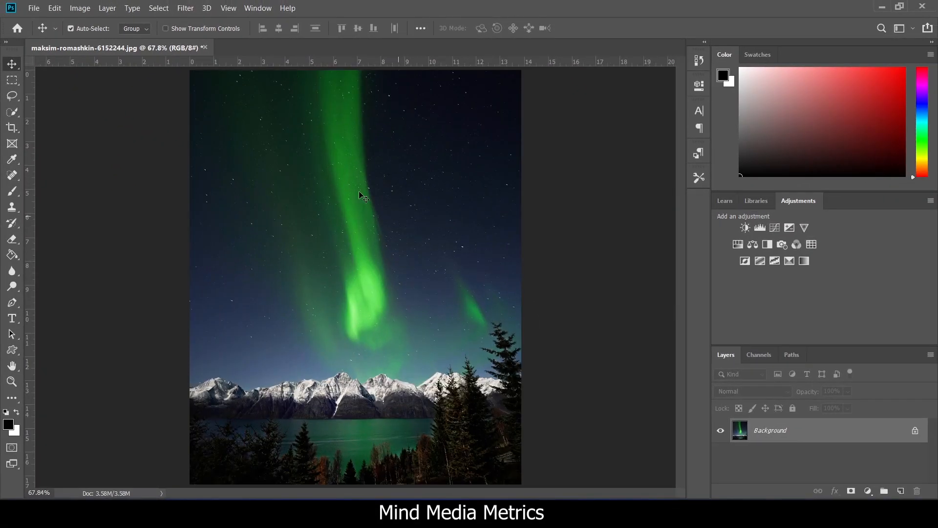
- Save the resized image as a new JPEG with "new 1" prefixed to the file name, at Maximum quality 12 in Progressive format
click(34, 8)
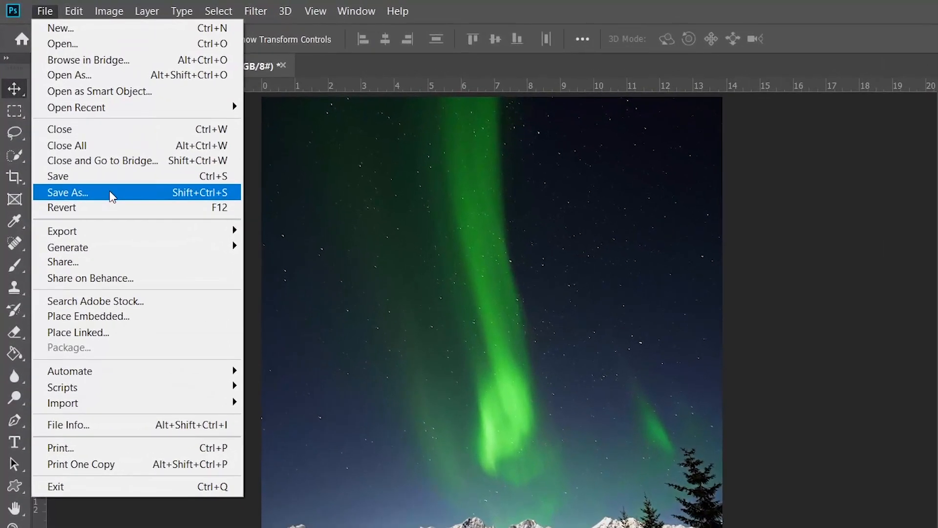
click(103, 179)
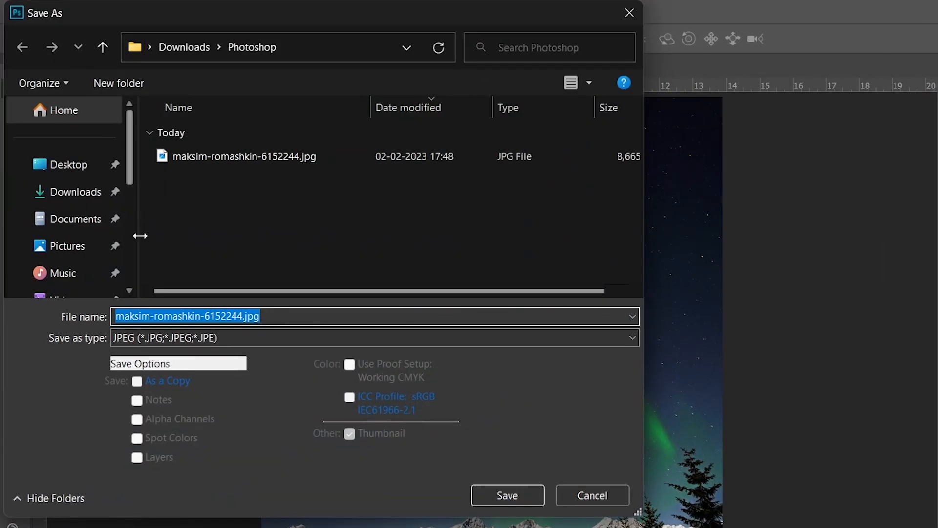
click(117, 316)
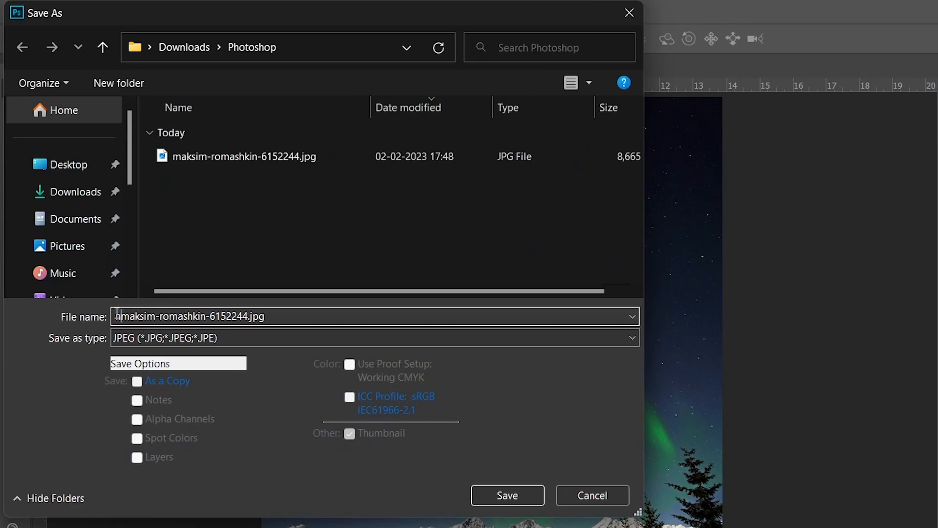
text(new 1)
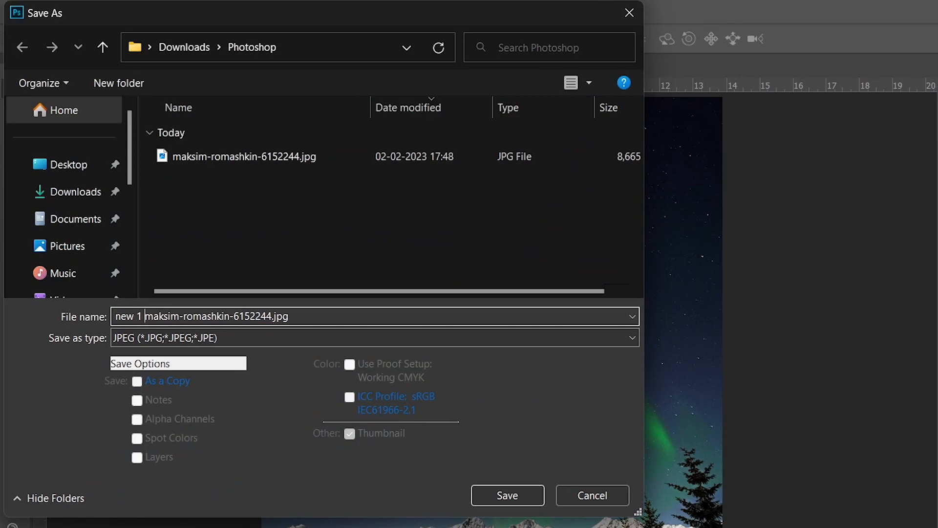
click(498, 498)
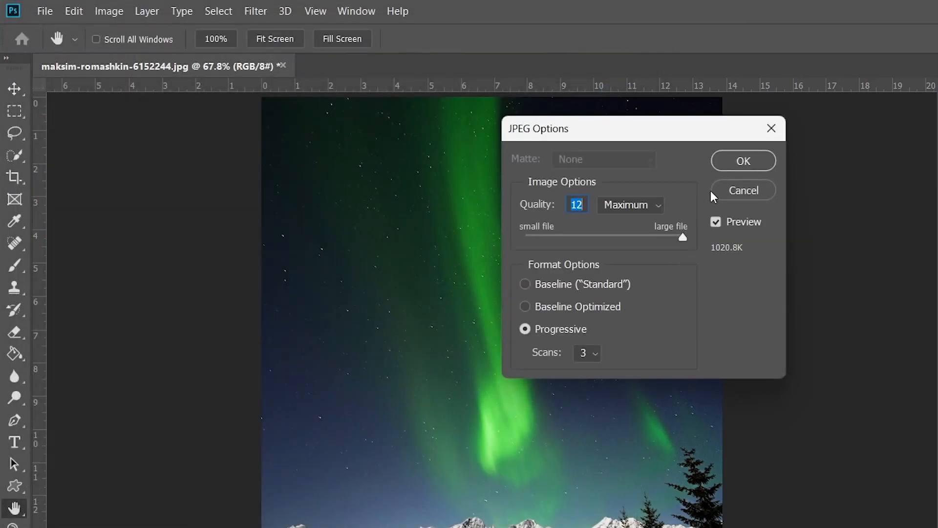
click(731, 162)
key(v)
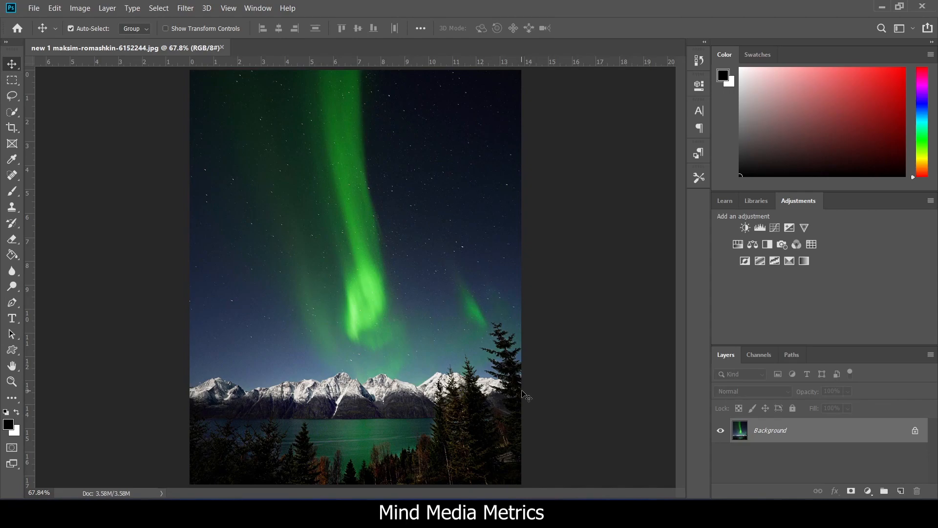
- Switch to File Explorer and compare the file sizes of the original and resized photos
click(521, 514)
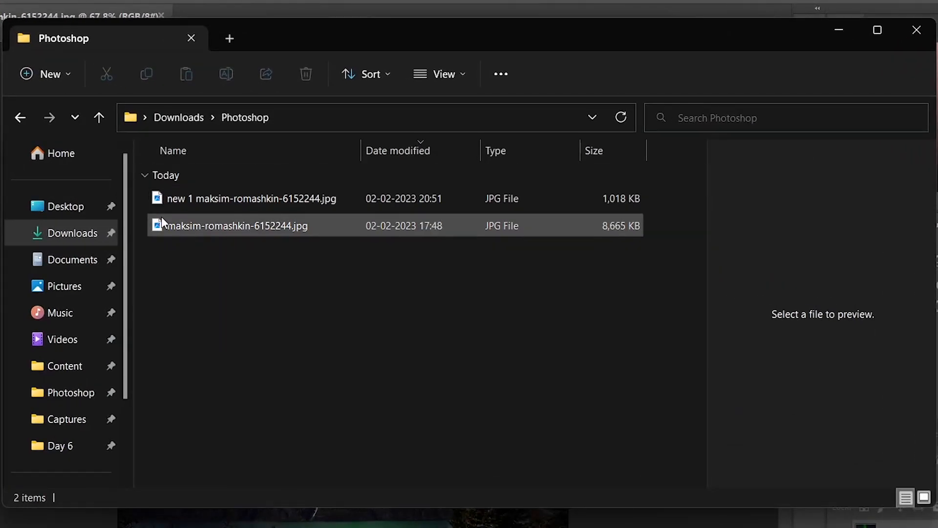
click(193, 225)
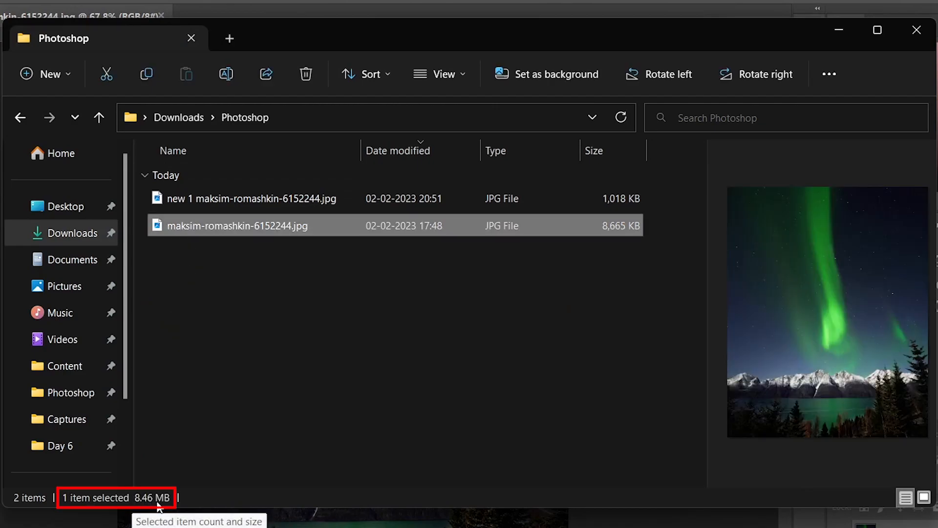
click(191, 200)
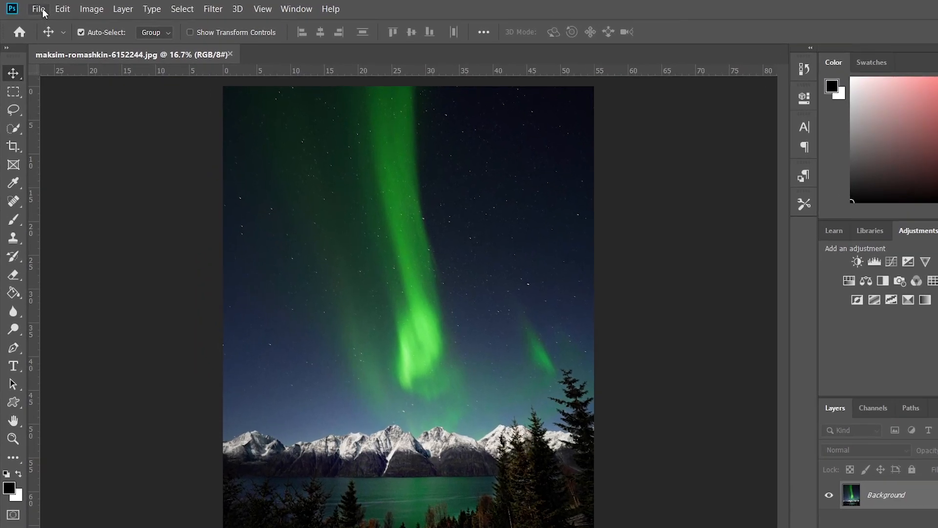
- Open the original photo in Save for Web (Legacy), fit the 2-Up comparison in view, and select the JPEG version
click(33, 8)
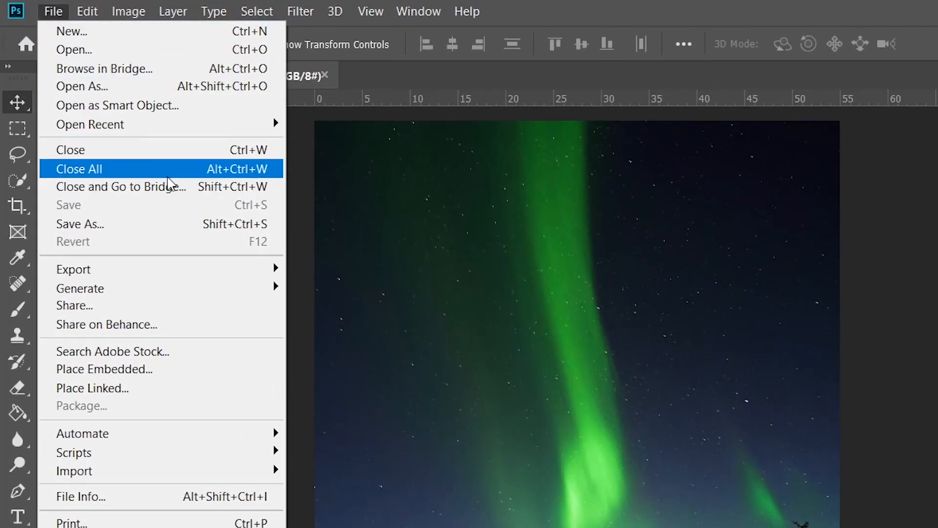
mouse_move(242, 270)
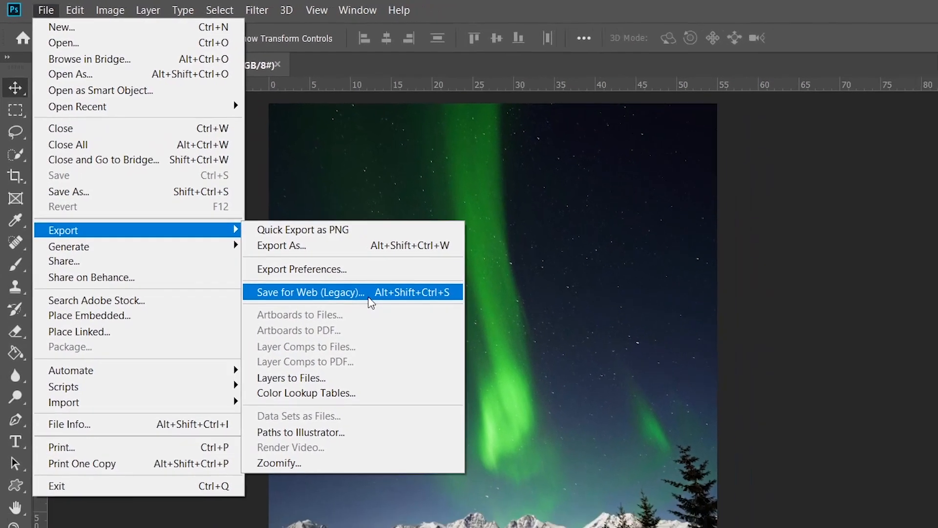
click(432, 342)
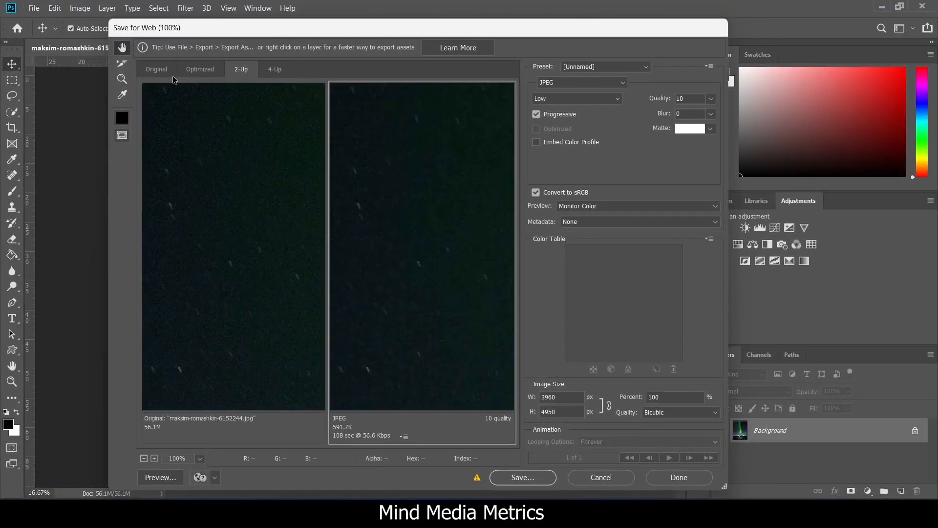
click(165, 74)
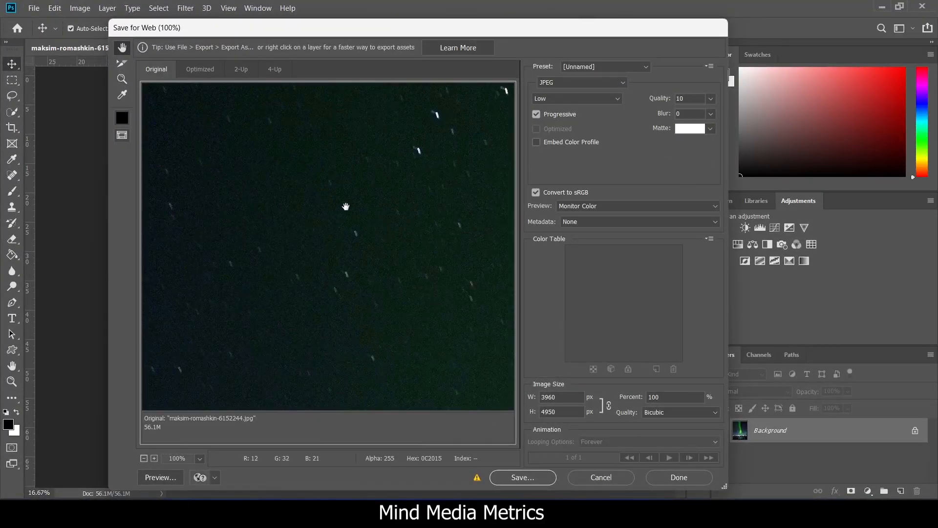
click(241, 70)
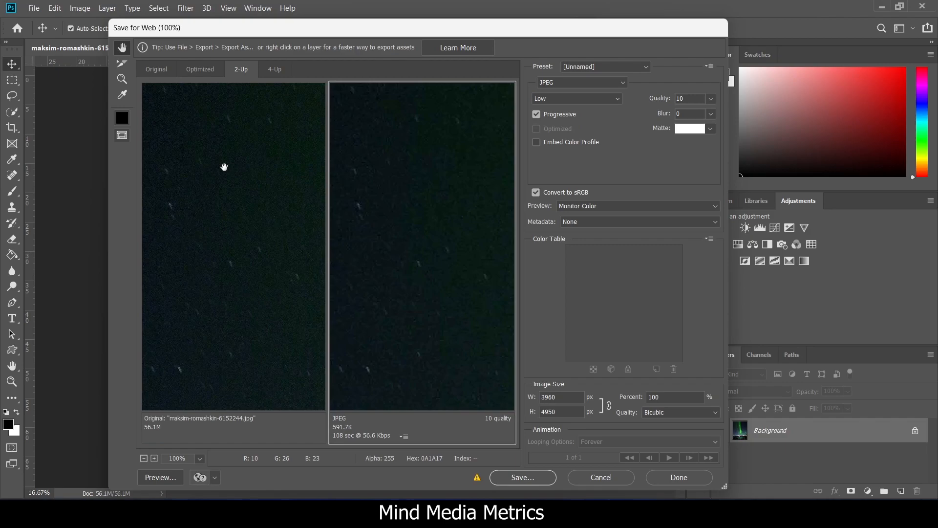
right_click(225, 169)
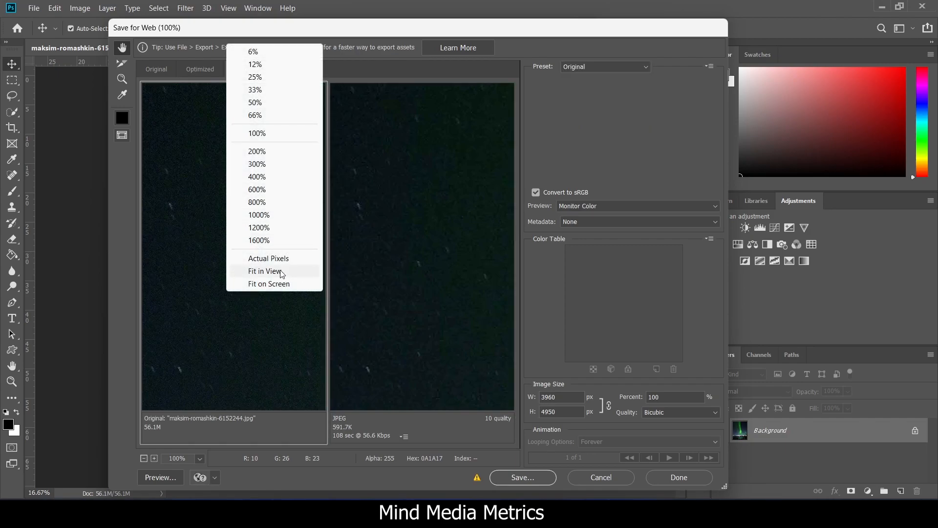
click(294, 273)
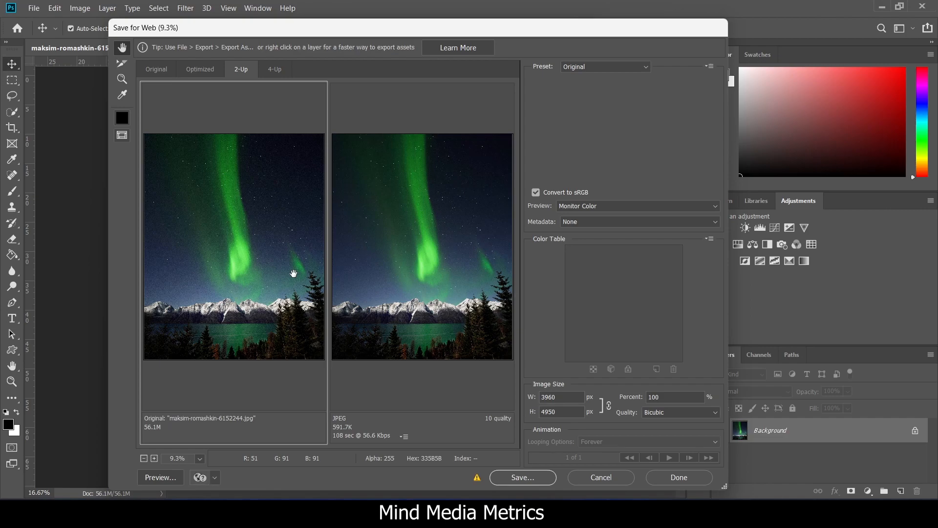
click(443, 225)
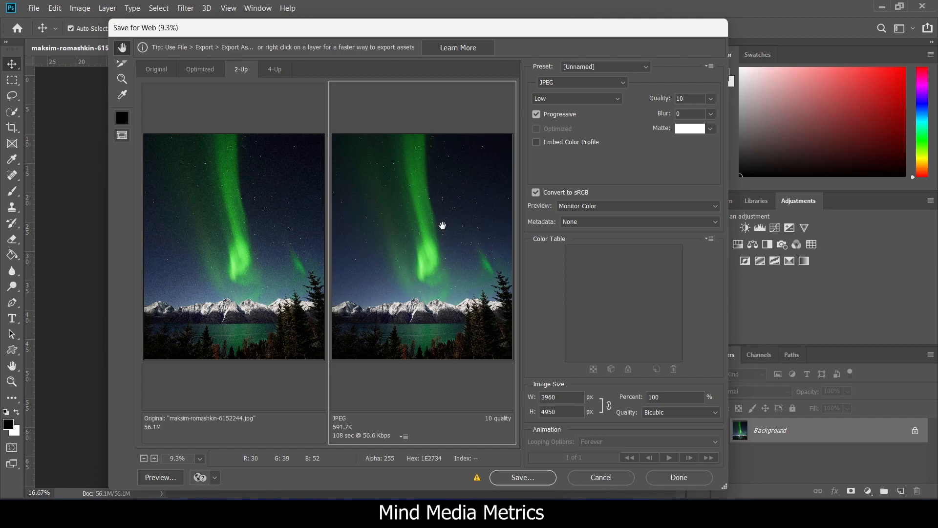
- Try the Maximum JPEG compression quality with the image size scaled to 75 percent
click(593, 98)
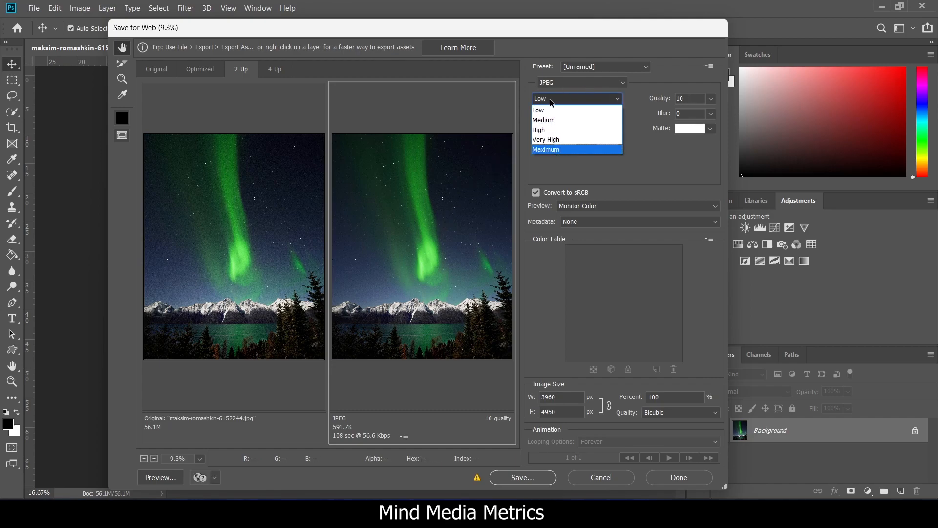
click(557, 149)
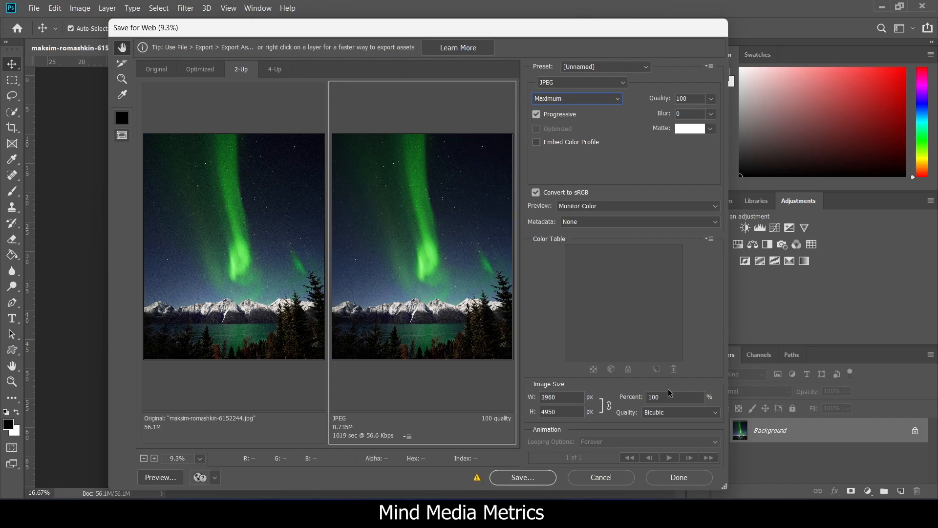
click(642, 397)
text(75)
key(Return)
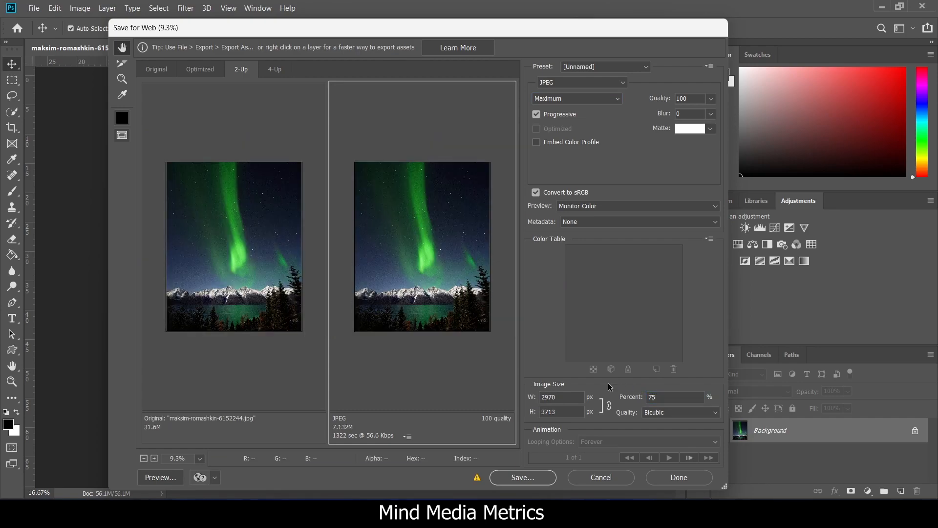
- Set the export image size back to 100 percent
double_click(651, 397)
text(100)
key(Return)
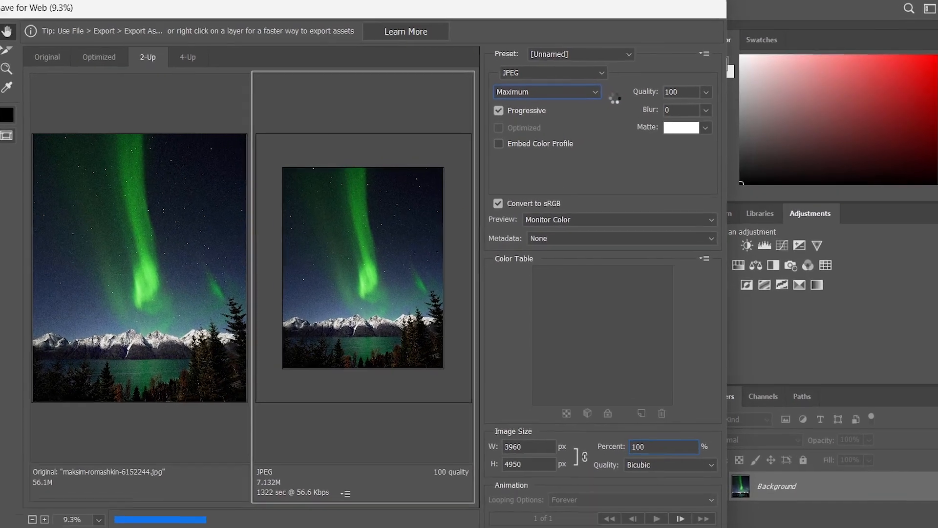
- Test the Medium compression quality on the JPEG version and settle on Low
click(577, 98)
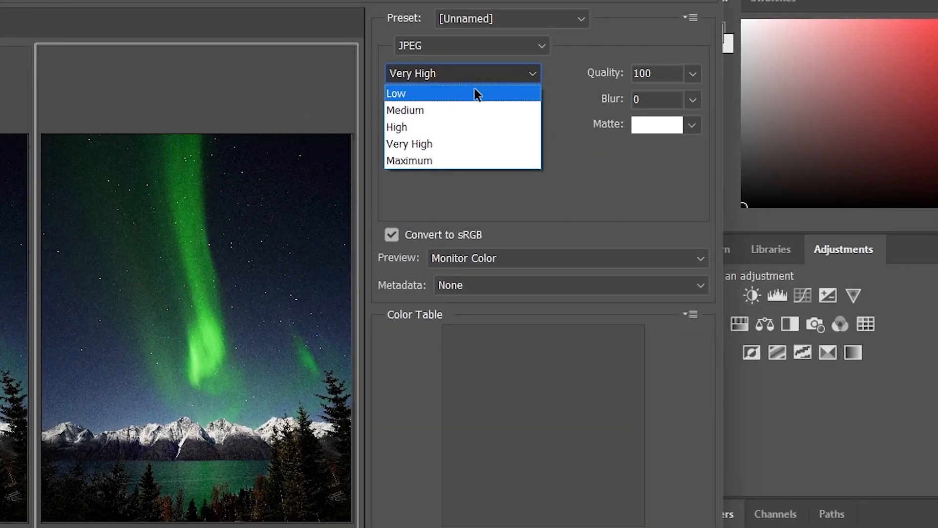
click(439, 110)
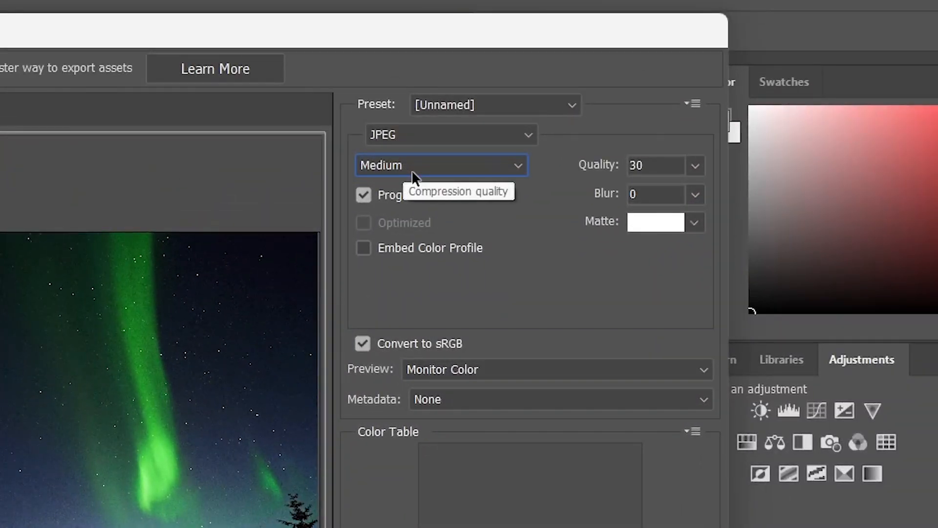
click(611, 3)
click(396, 189)
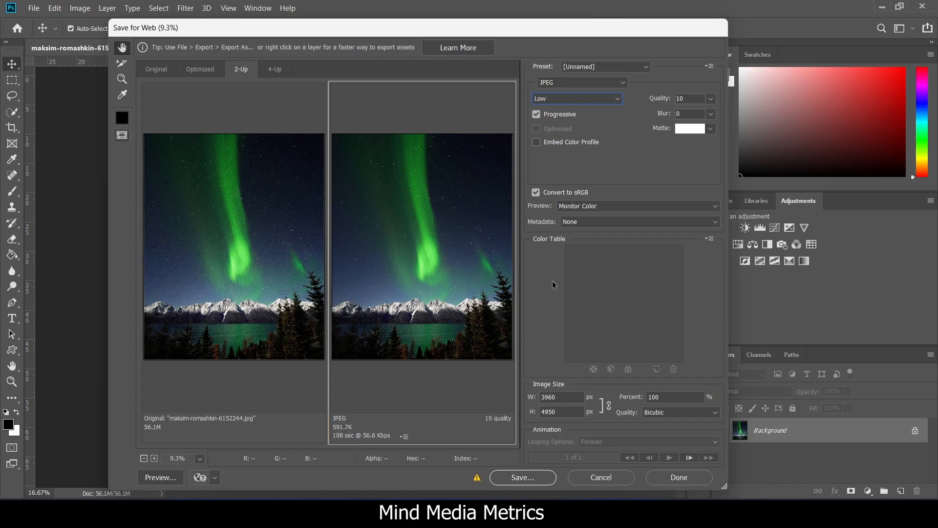
- Save the optimized JPEG in the Photoshop folder with "New " added before its existing file name
click(539, 482)
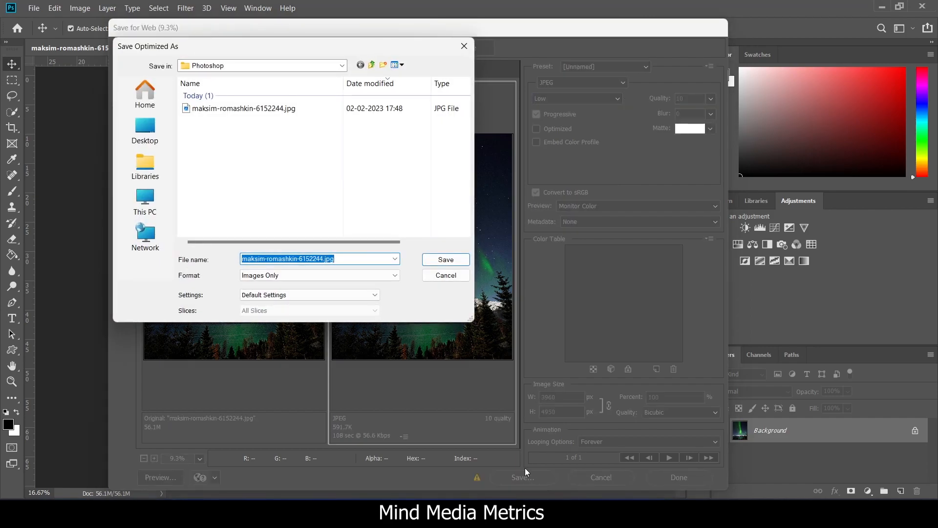
click(243, 259)
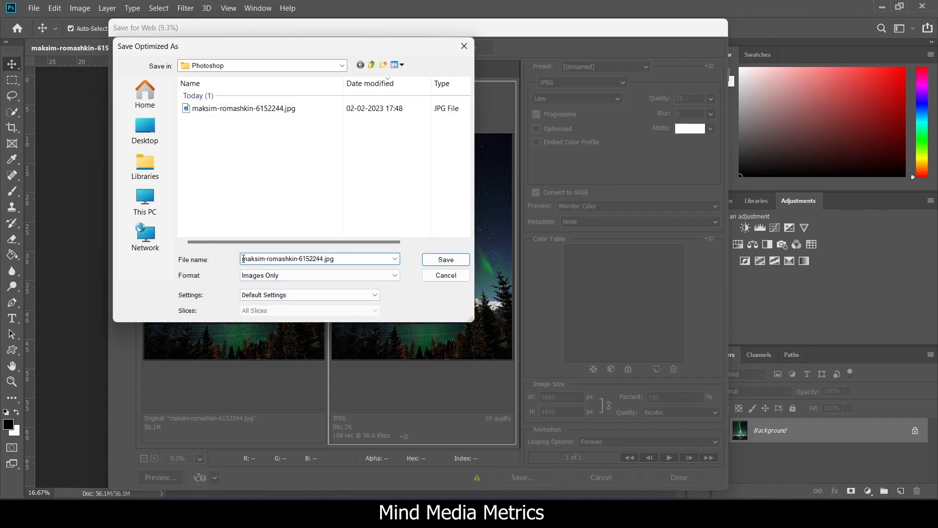
text(Ne)
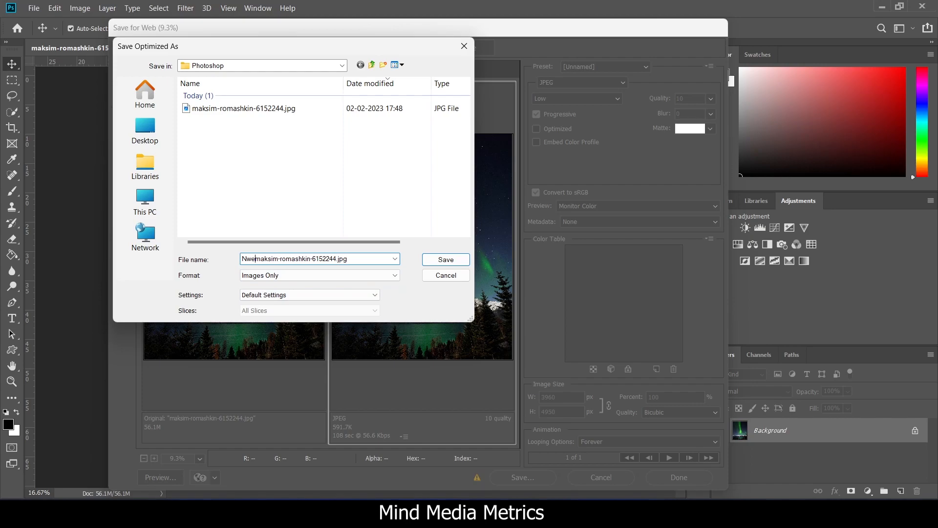
text(w)
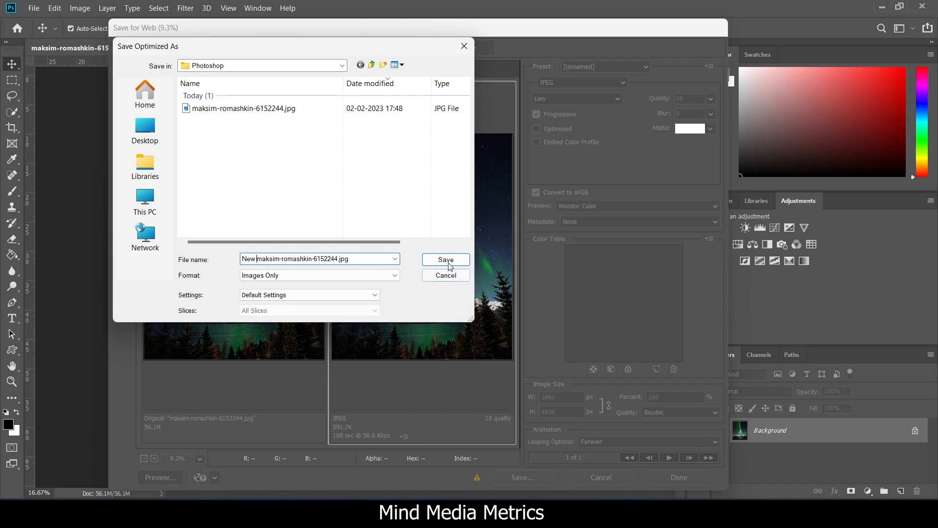
click(446, 260)
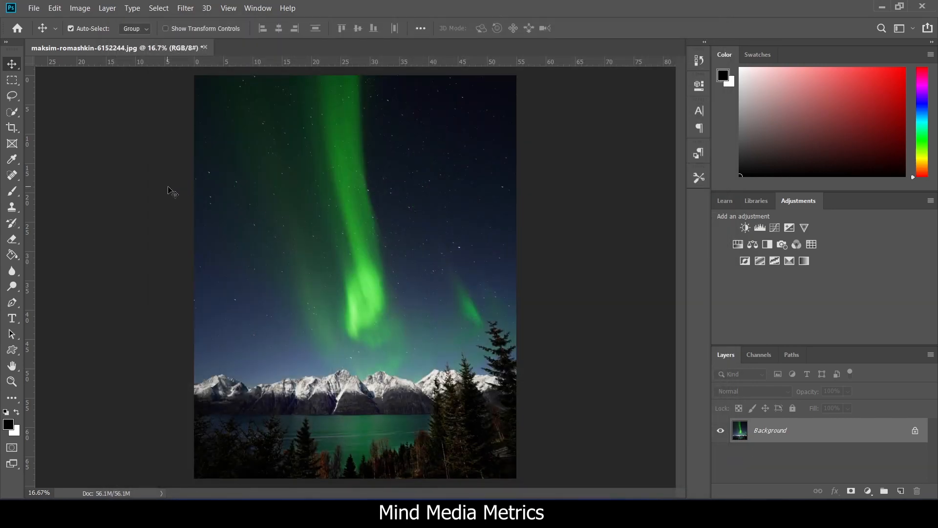
- Switch to the Photoshop folder in File Explorer and compare the file sizes of the original and the new JPEG
mouse_move(460, 517)
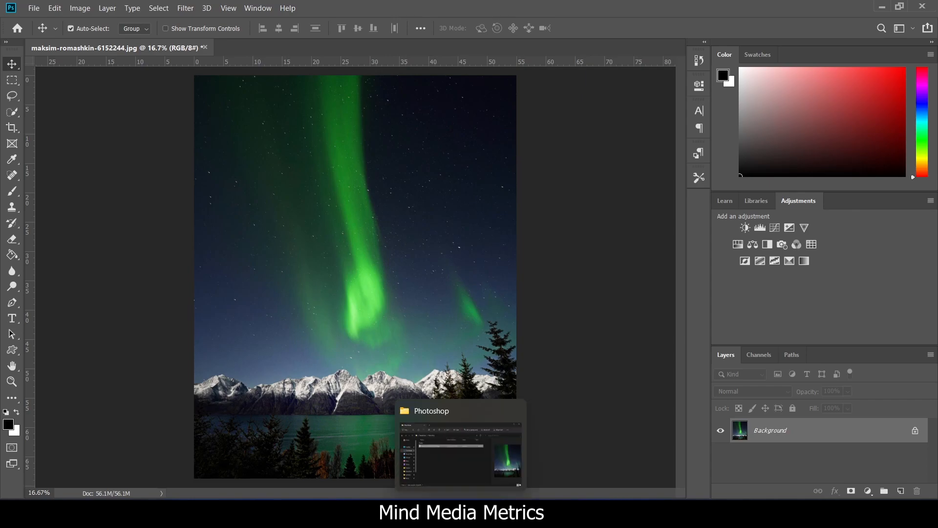
click(461, 517)
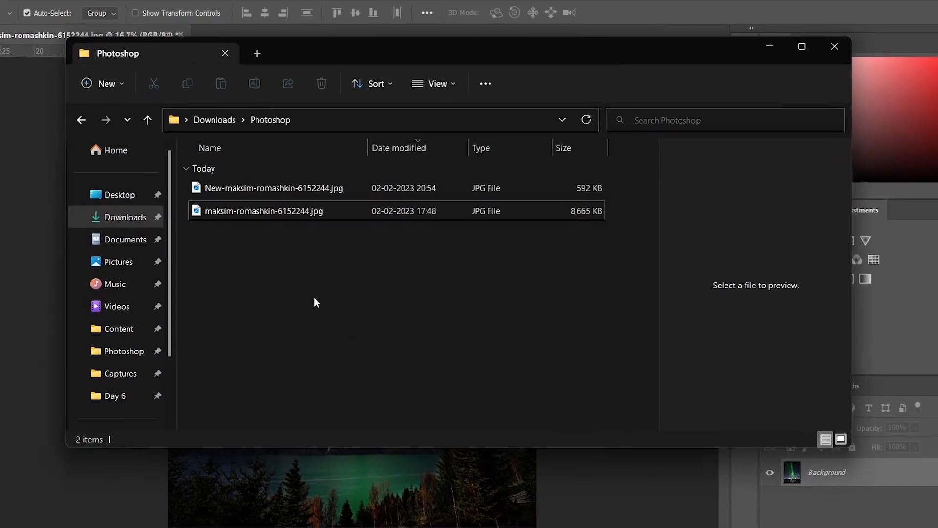
click(205, 196)
click(218, 211)
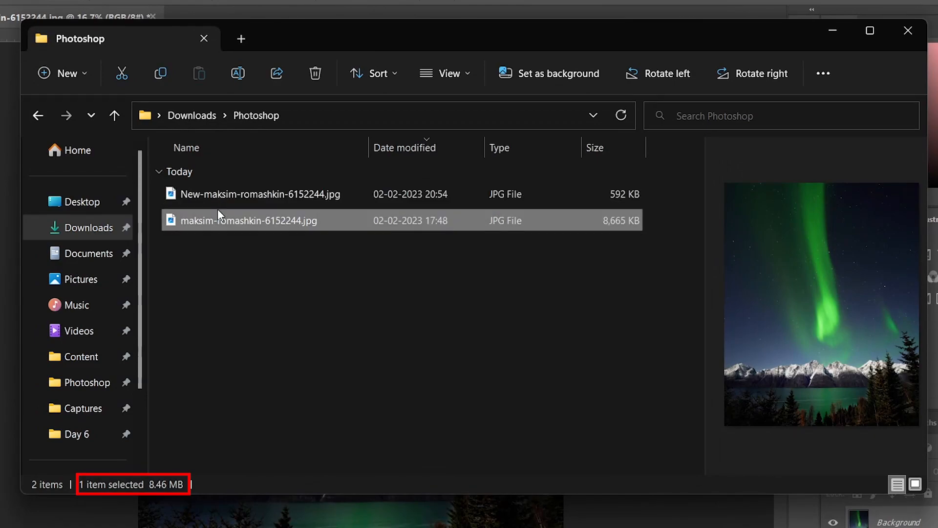
click(222, 197)
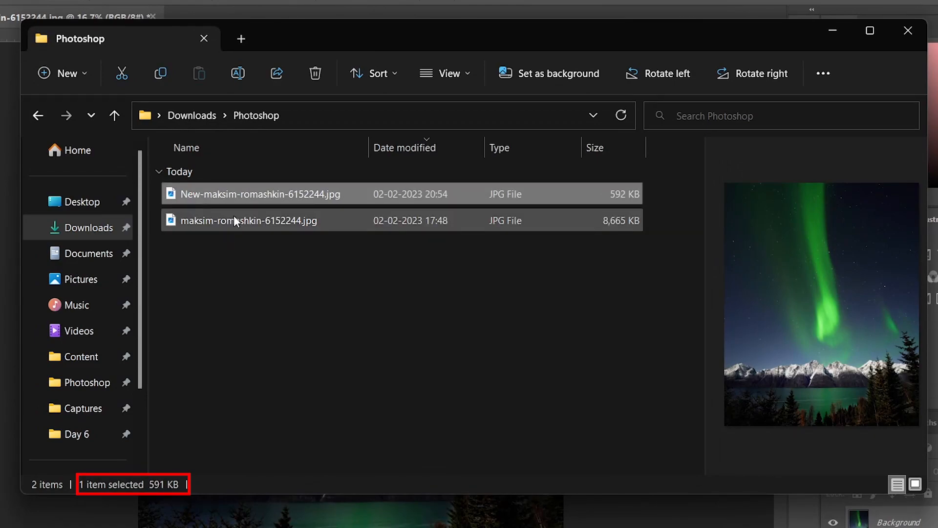
- Compare the original and new photos in a widened preview pane, and open the new JPEG in the image viewer
drag(705, 297, 503, 264)
click(352, 192)
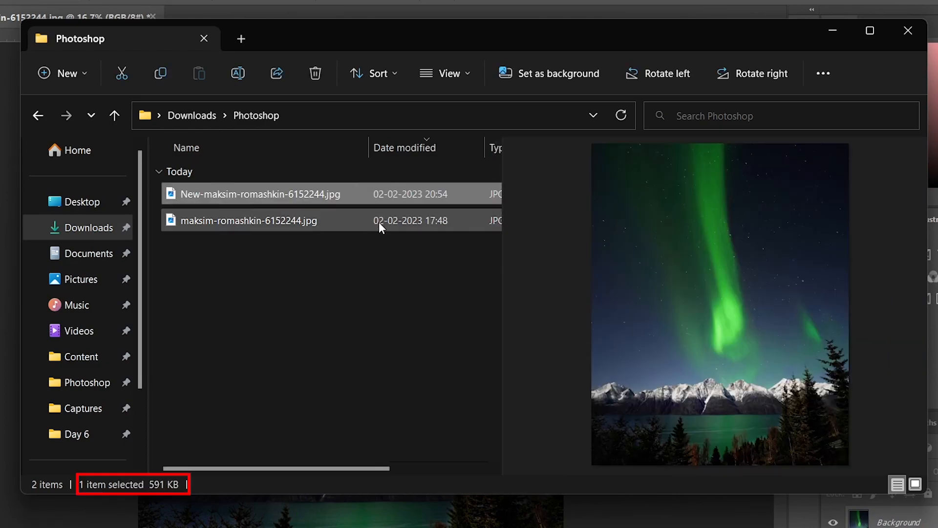
click(379, 221)
click(370, 200)
click(381, 219)
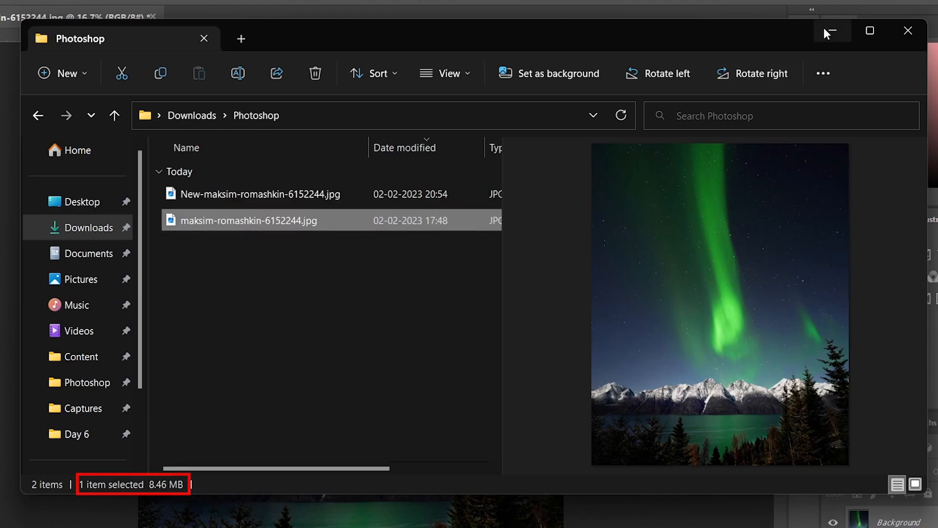
double_click(364, 192)
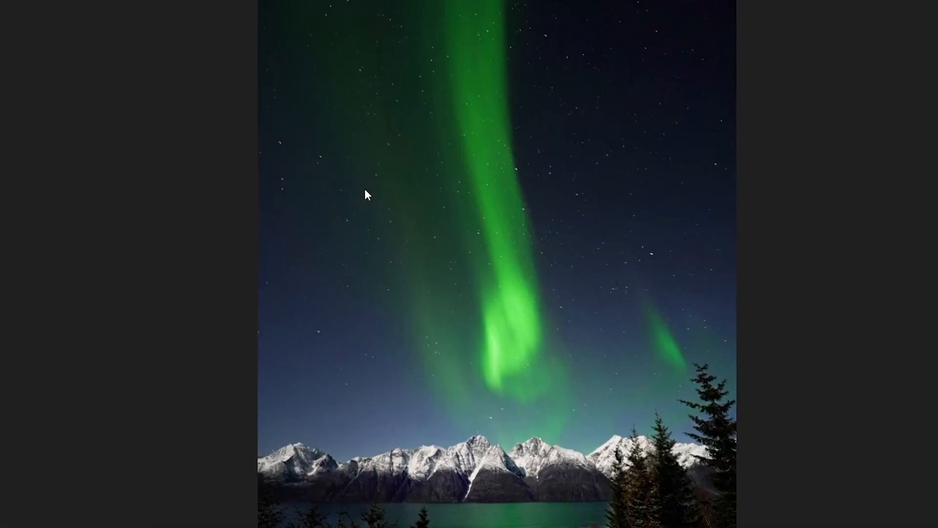